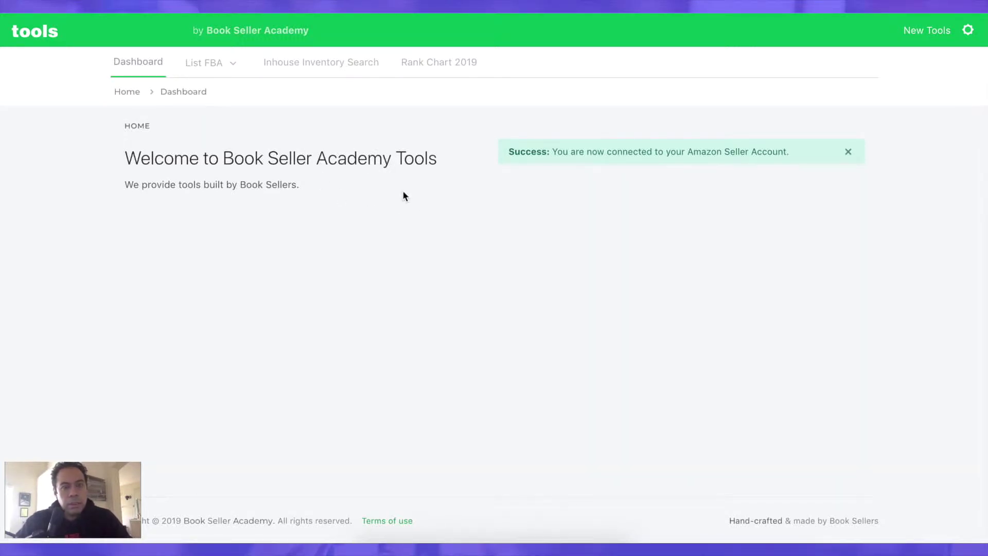
Open the FBA product listing form and set the default price to 899, COGS to 1.50 and quantity to 1
left_click(223, 64)
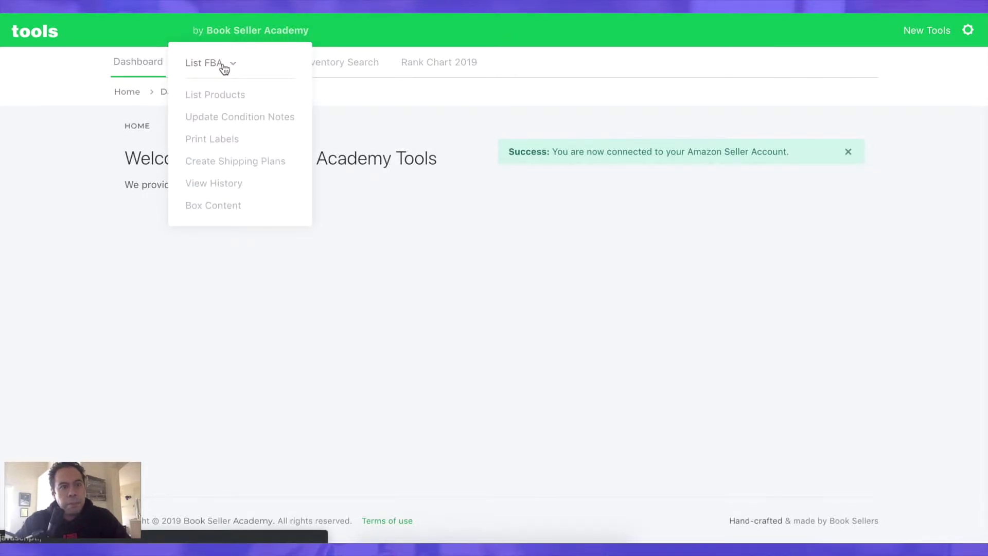
left_click(221, 100)
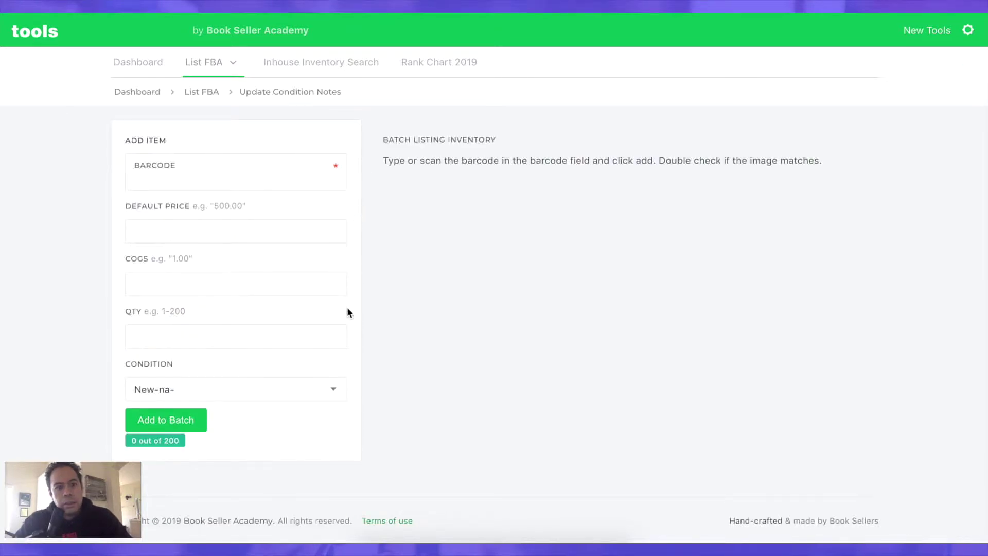
left_click(270, 239)
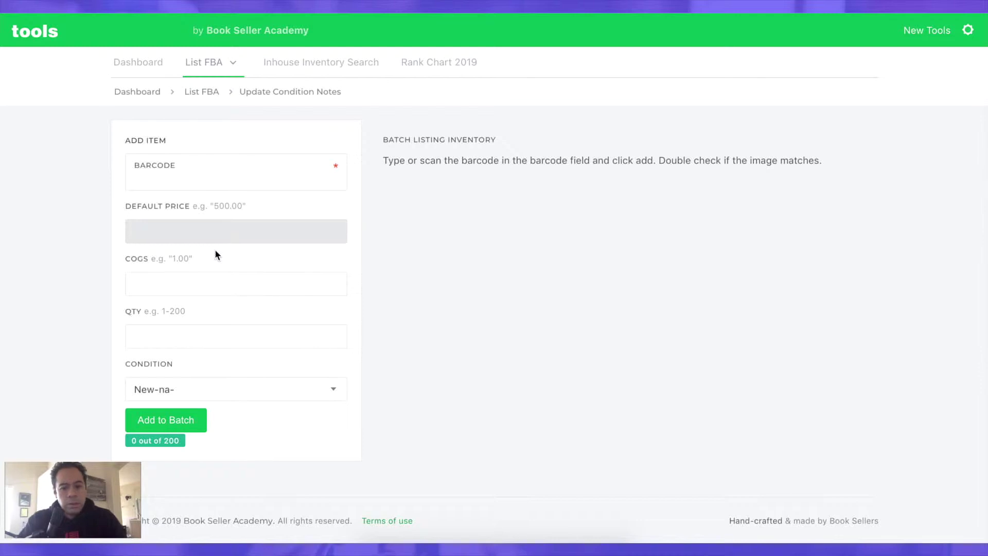
type("899")
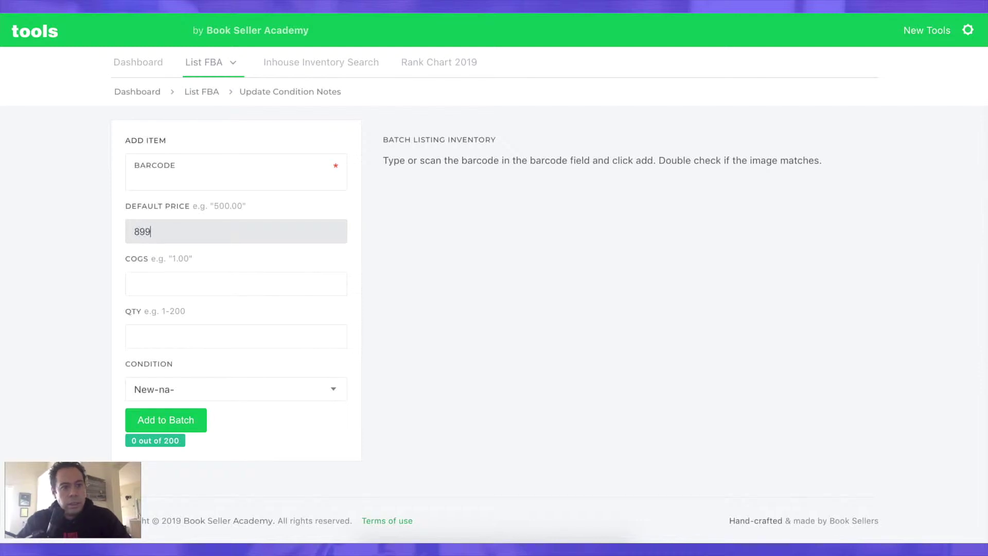
left_click(224, 292)
type("1")
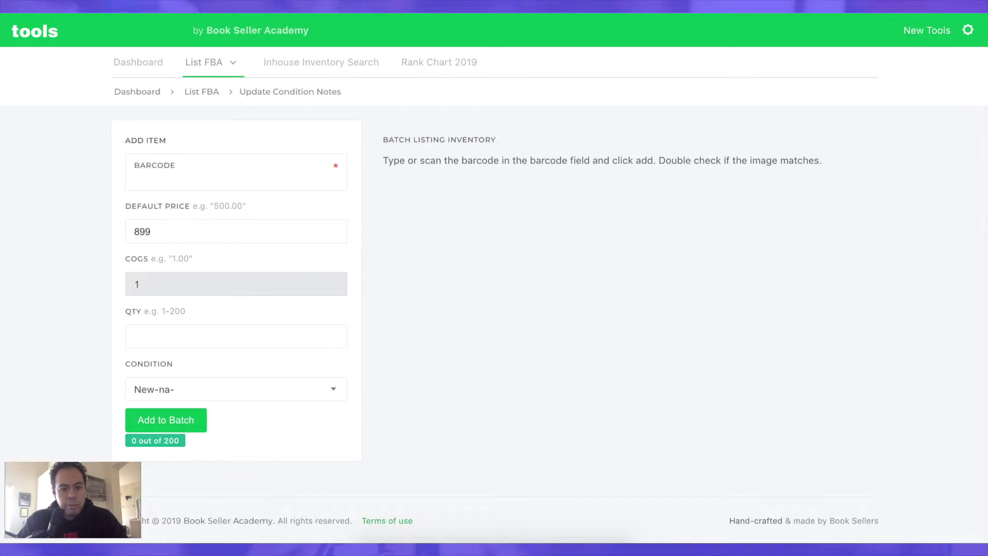
type(".50")
left_click(224, 329)
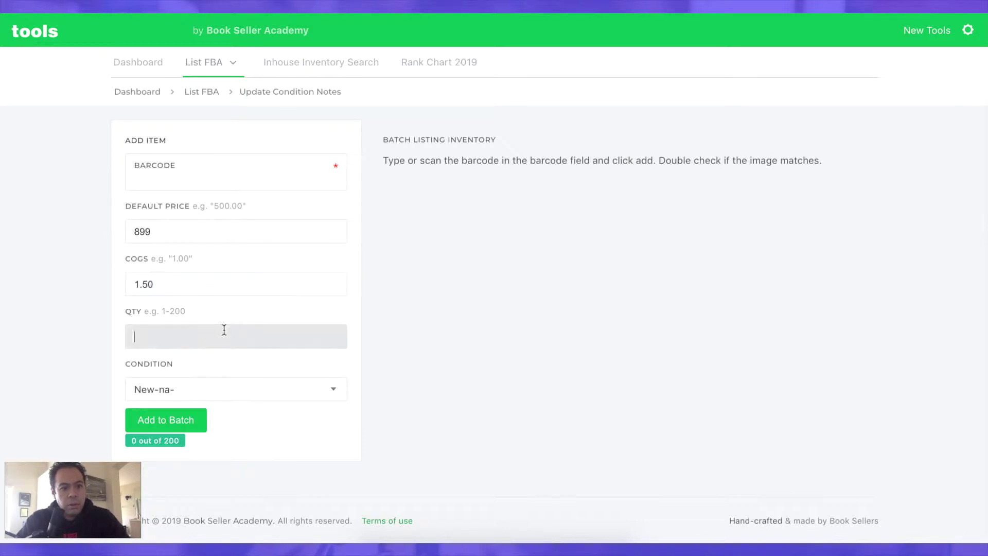
type("1")
left_click(333, 399)
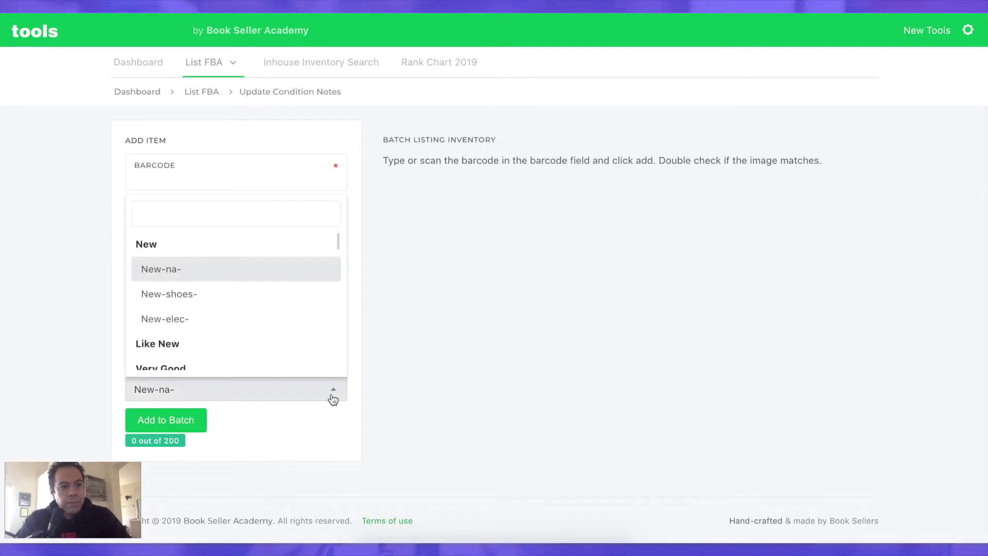
scroll(314, 321, "down", 10)
left_click(314, 321)
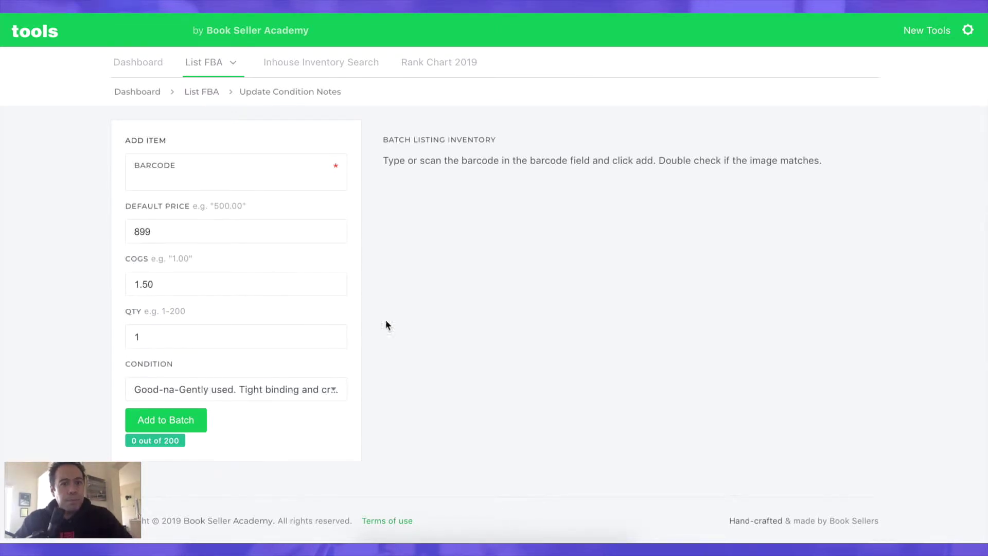
left_click(258, 183)
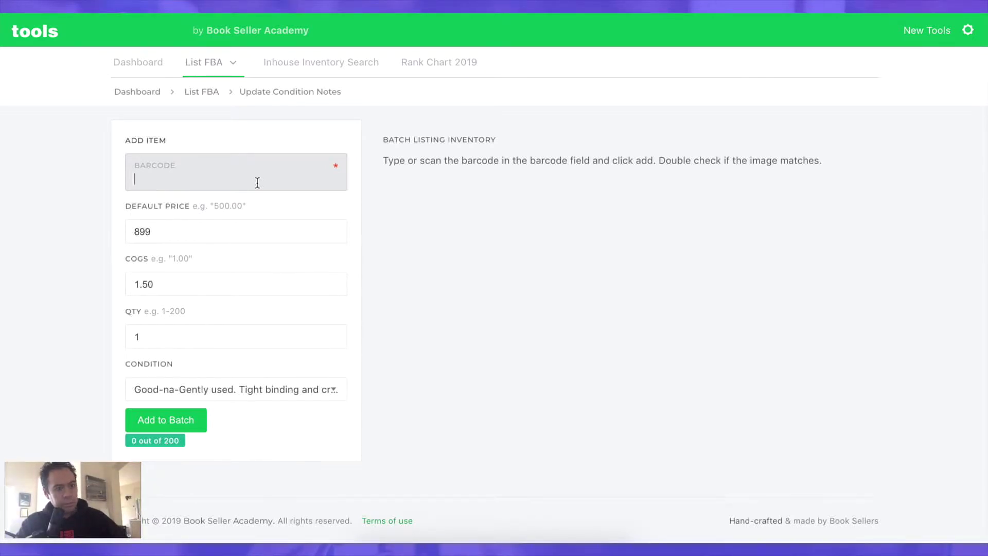
type("9781932361681")
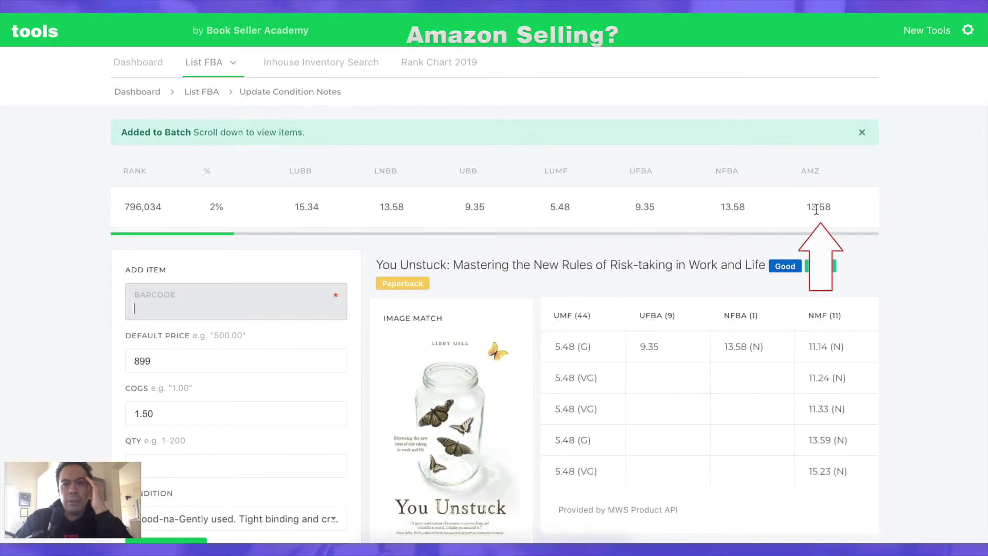
Examine the scanned book's rank, buy box prices and full table of competing used and new offers
scroll(664, 353, "down", 2)
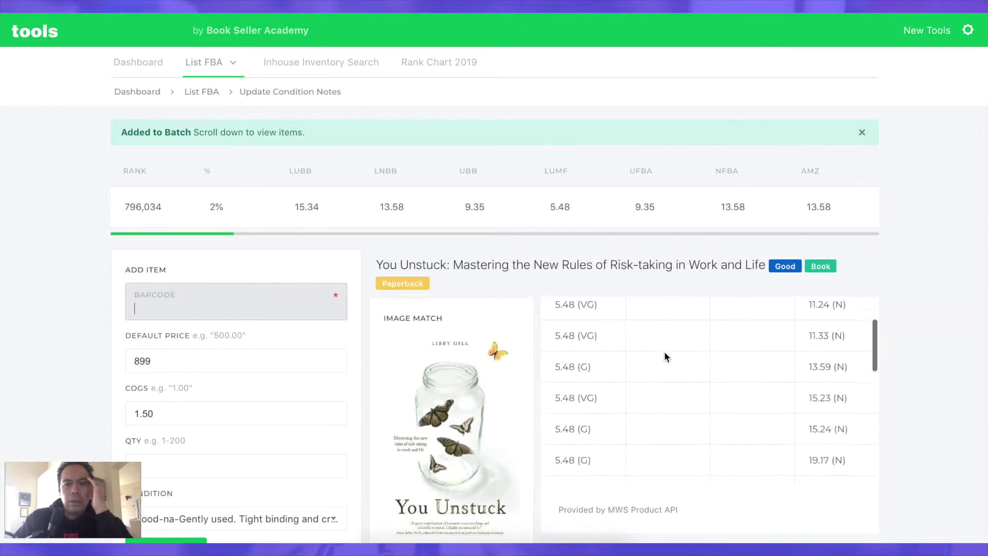
scroll(664, 352, "up", 2)
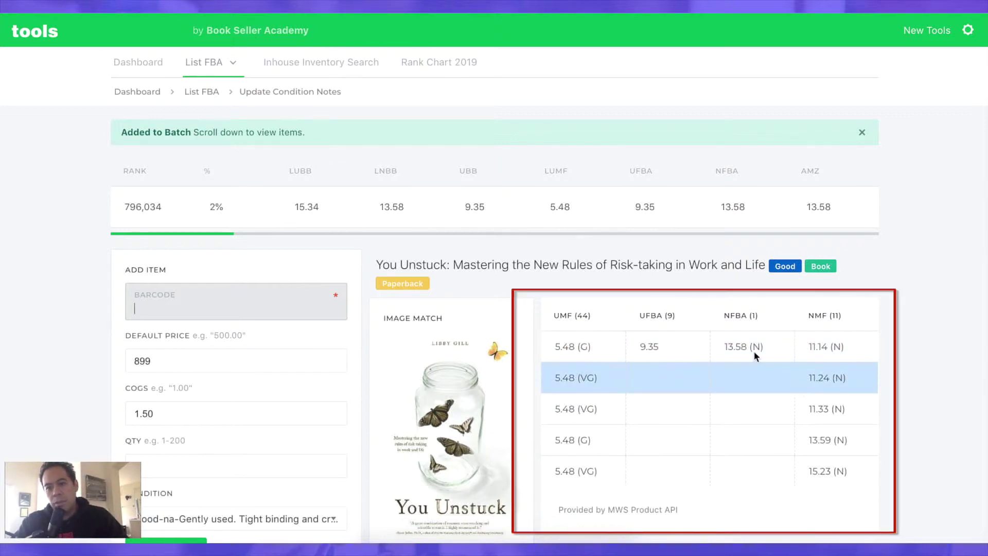
scroll(680, 363, "down", 1)
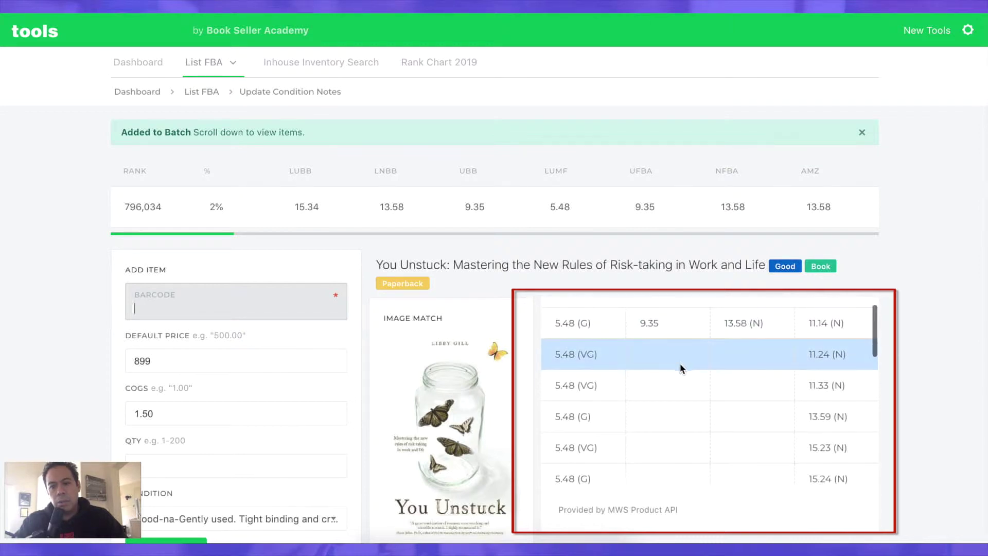
scroll(680, 363, "up", 1)
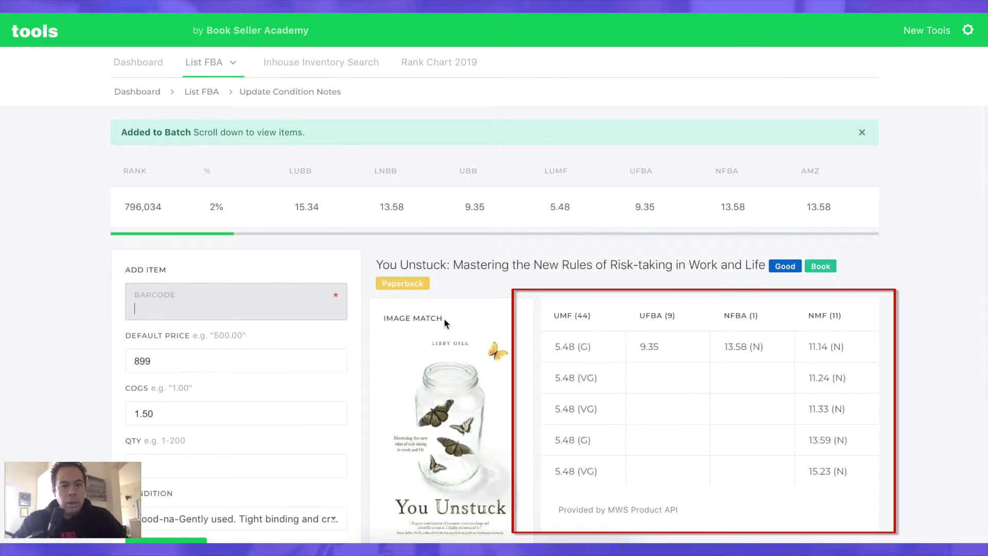
scroll(392, 515, "down", 2)
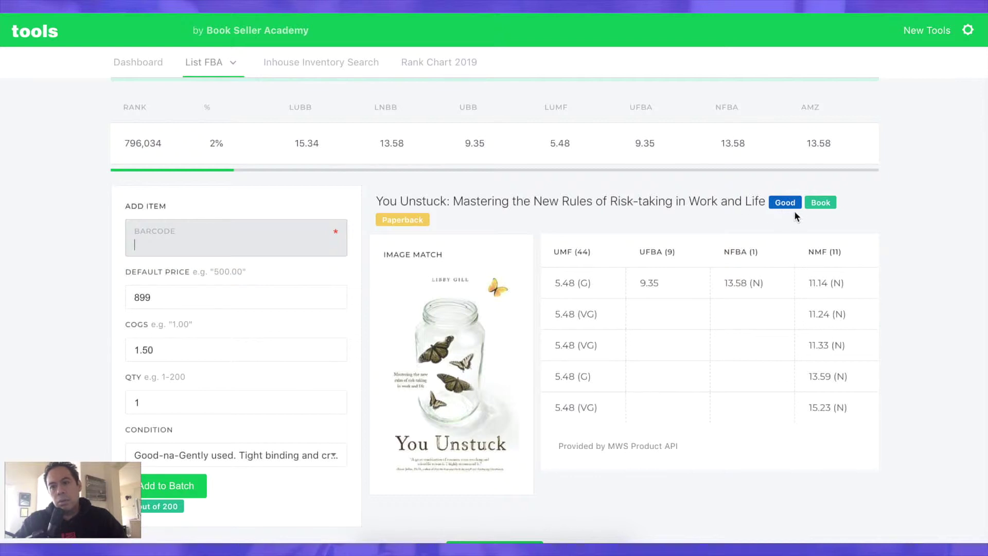
scroll(659, 280, "down", 5)
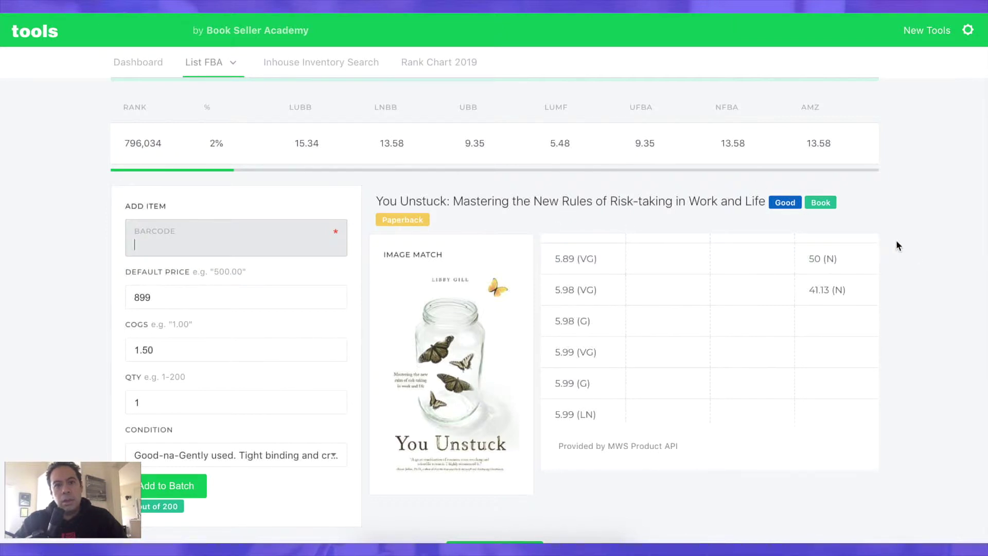
scroll(912, 247, "down", 5)
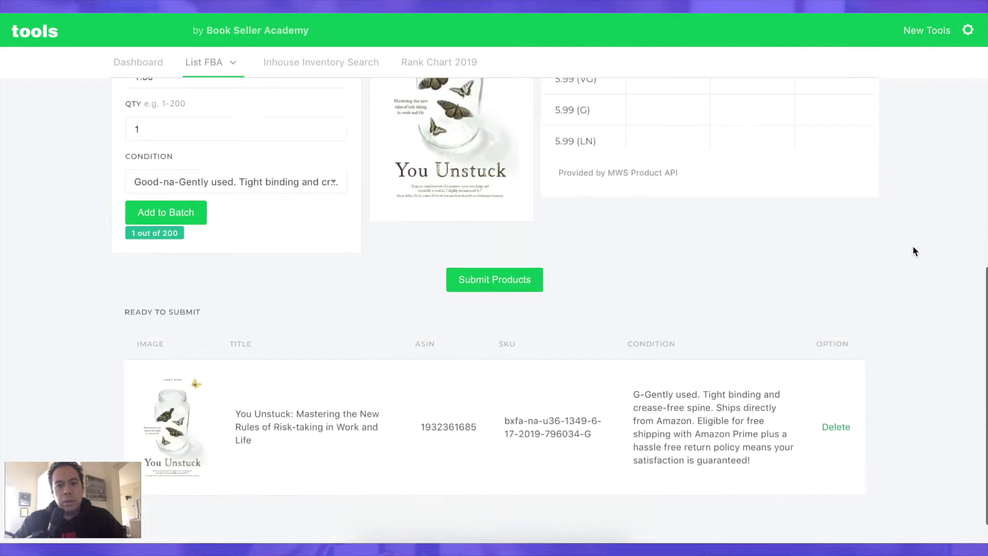
scroll(913, 247, "up", 3)
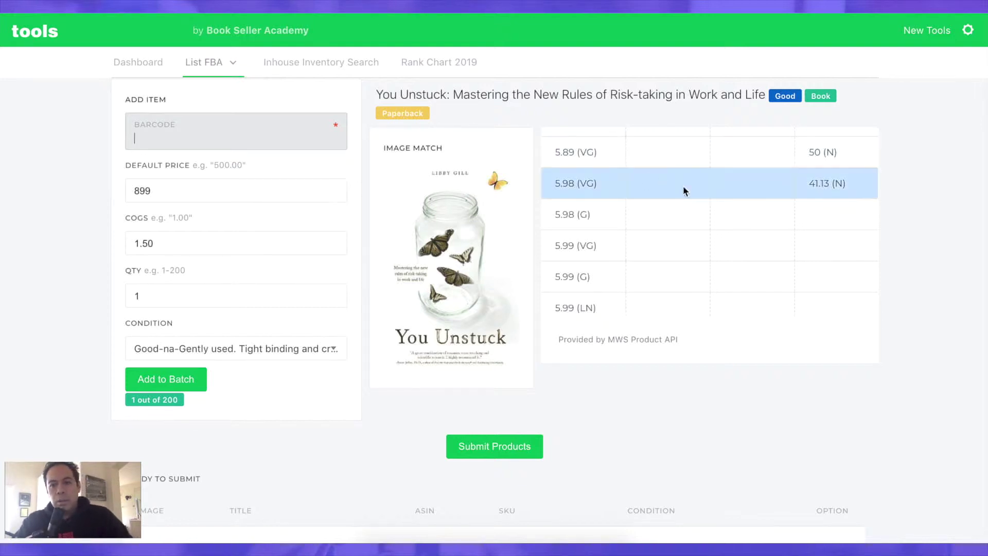
scroll(959, 313, "up", 3)
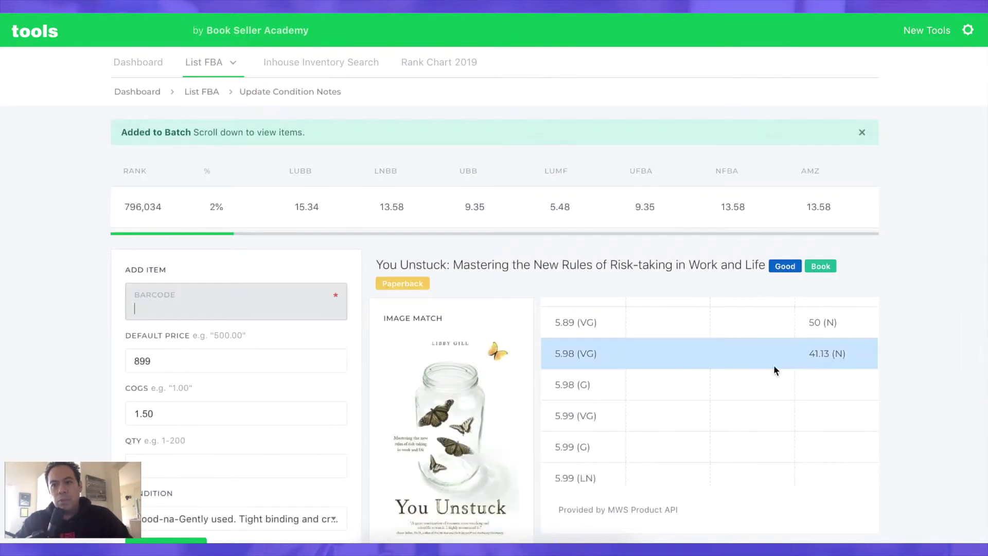
scroll(774, 365, "up", 5)
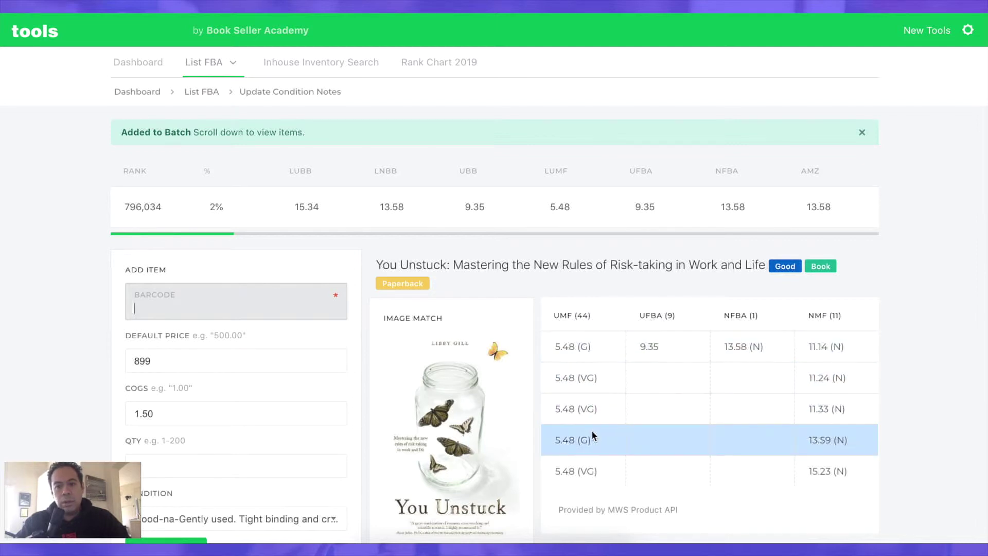
scroll(587, 347, "down", 3)
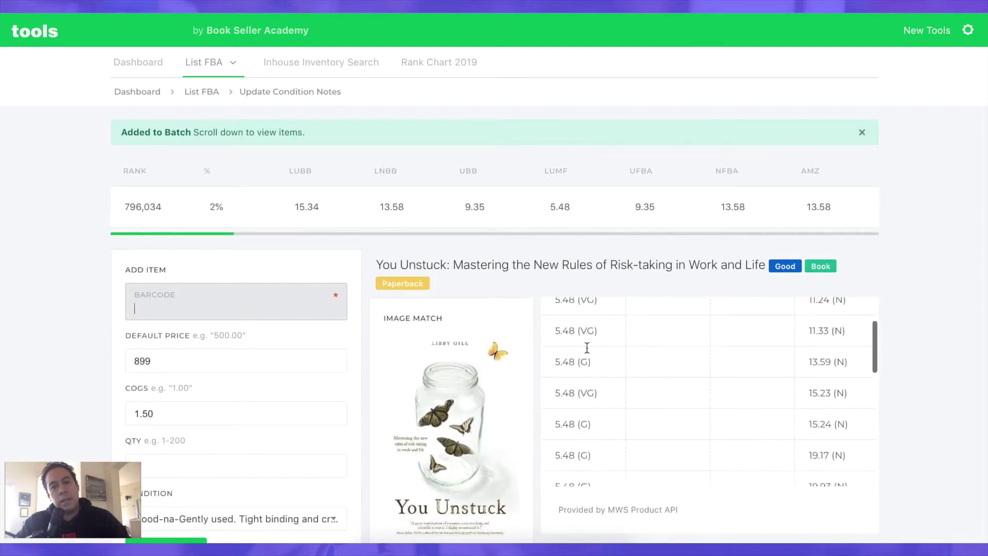
scroll(590, 402, "up", 3)
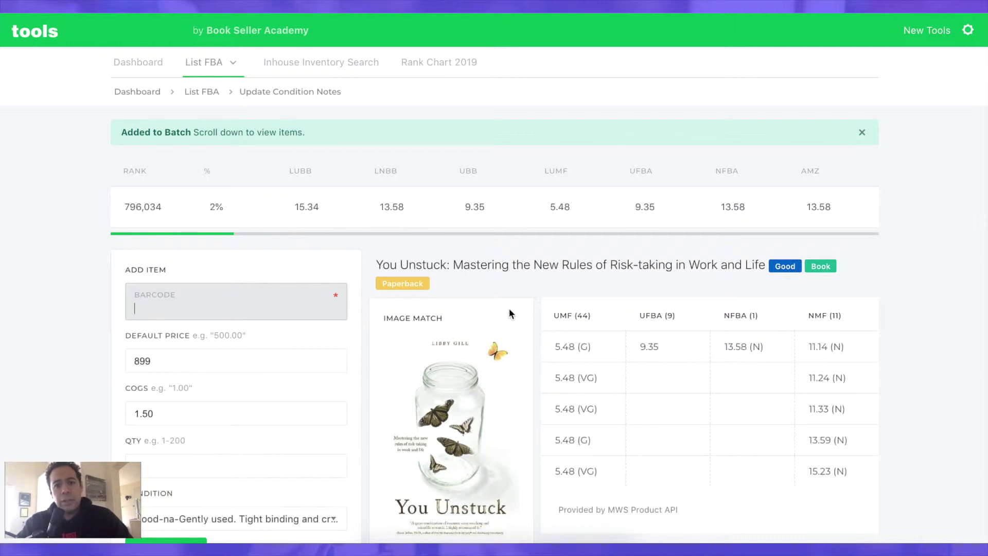
Review the ready-to-submit batch entry for the book, including its SKU and condition note
scroll(509, 310, "down", 1)
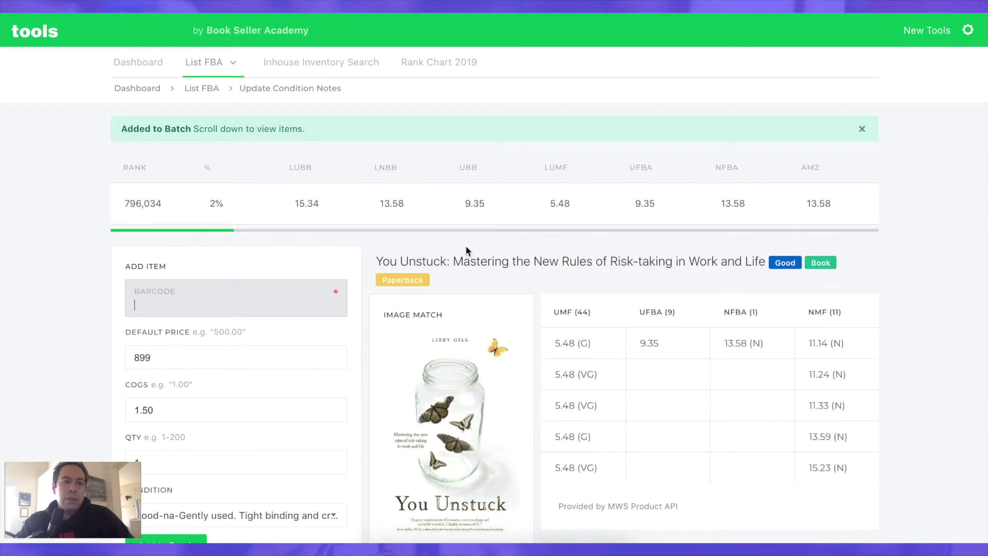
scroll(466, 251, "down", 2)
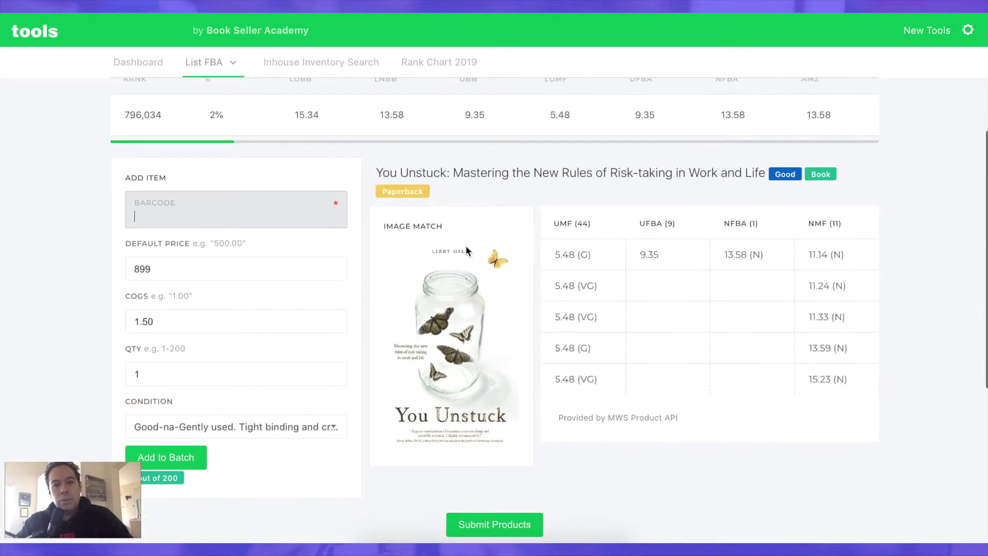
scroll(466, 251, "down", 5)
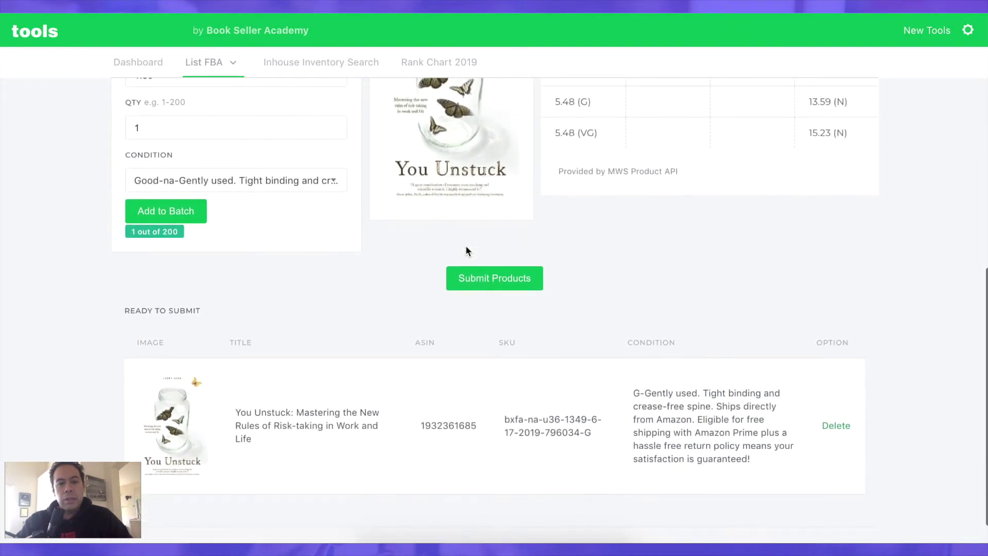
scroll(467, 251, "up", 5)
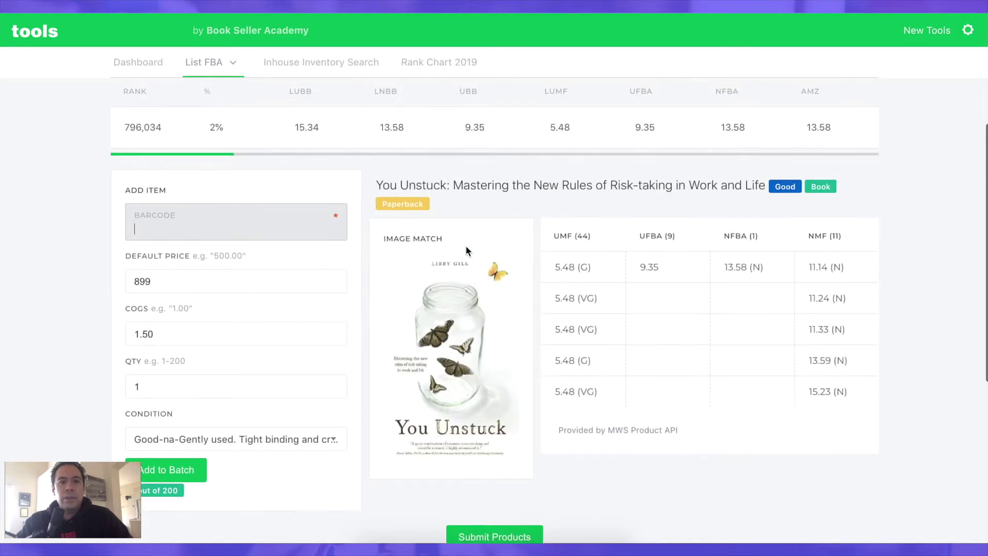
scroll(467, 248, "down", 6)
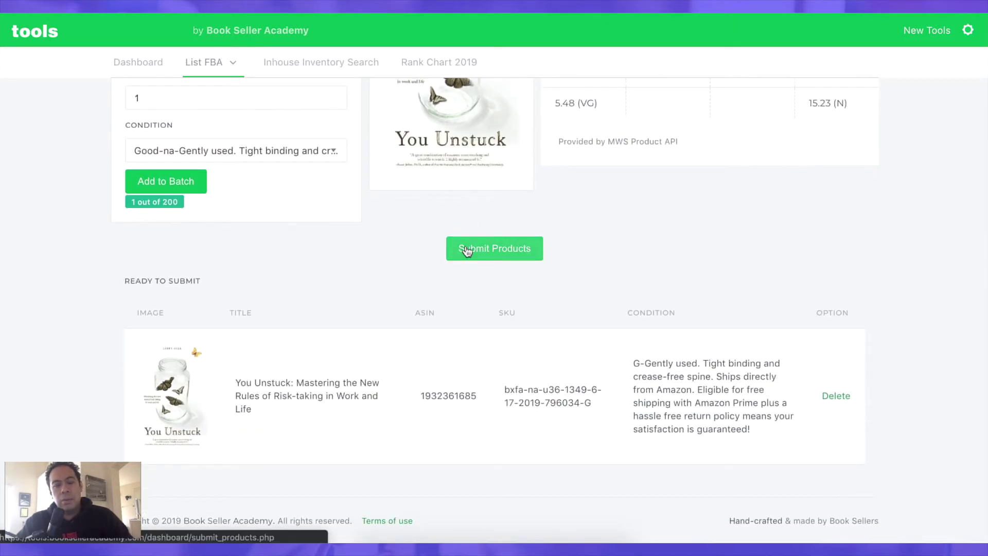
Open the 2019 rank chart and examine the product counts and percentage rank thresholds by category, especially Books
scroll(467, 251, "up", 7)
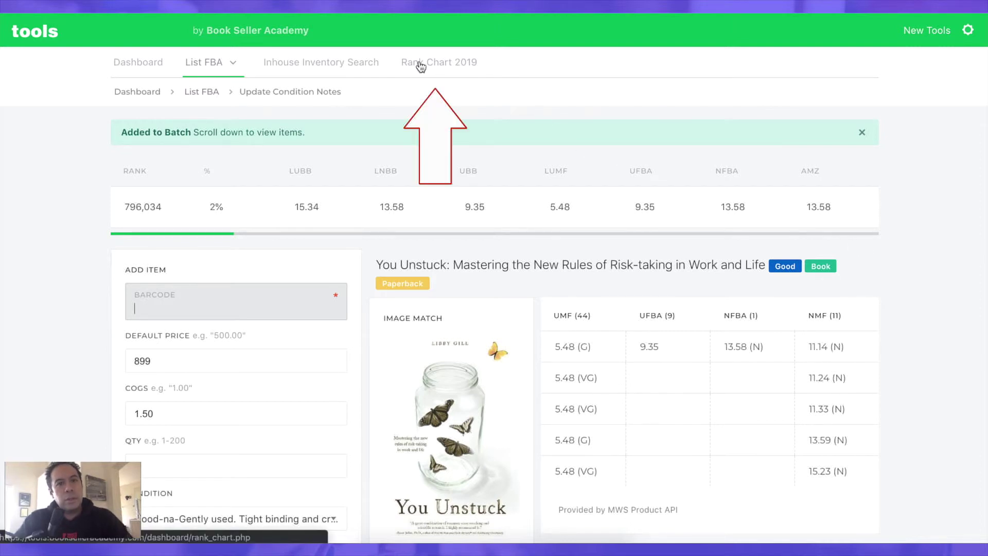
left_click(455, 65)
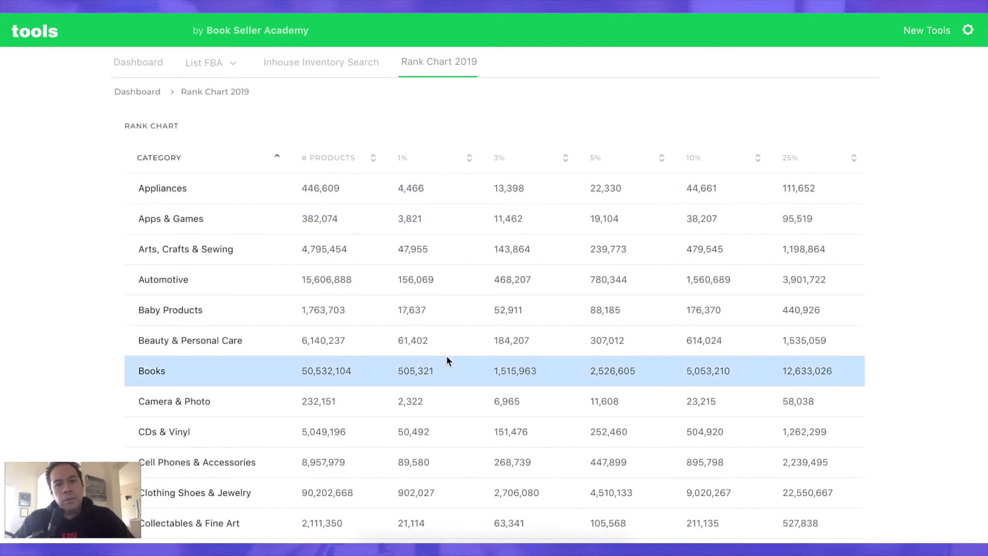
scroll(426, 327, "down", 2)
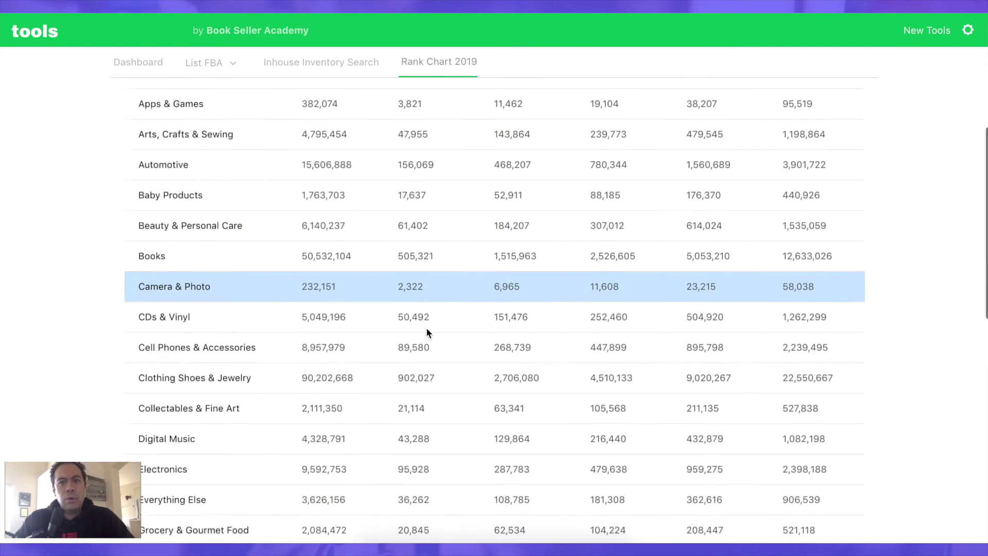
scroll(426, 328, "up", 2)
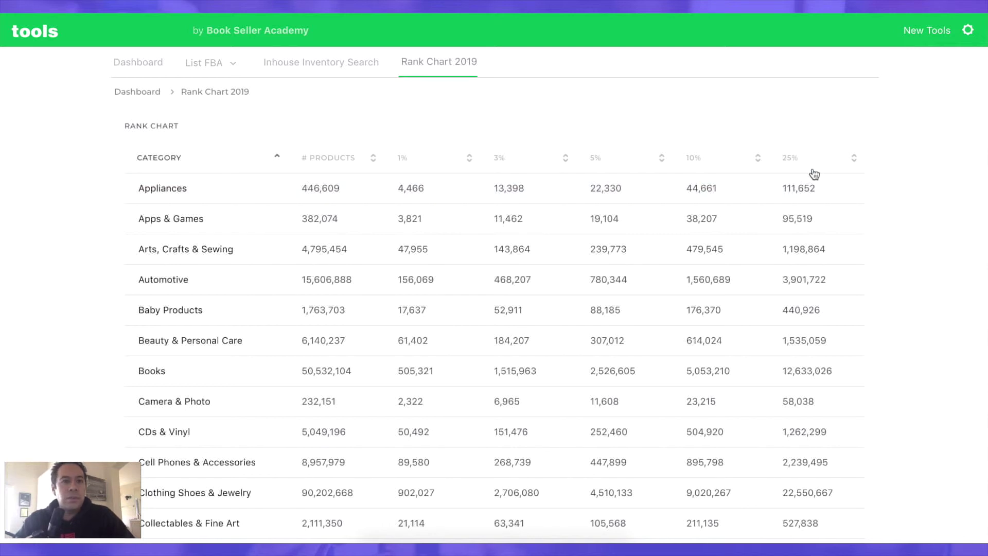
scroll(283, 231, "down", 7)
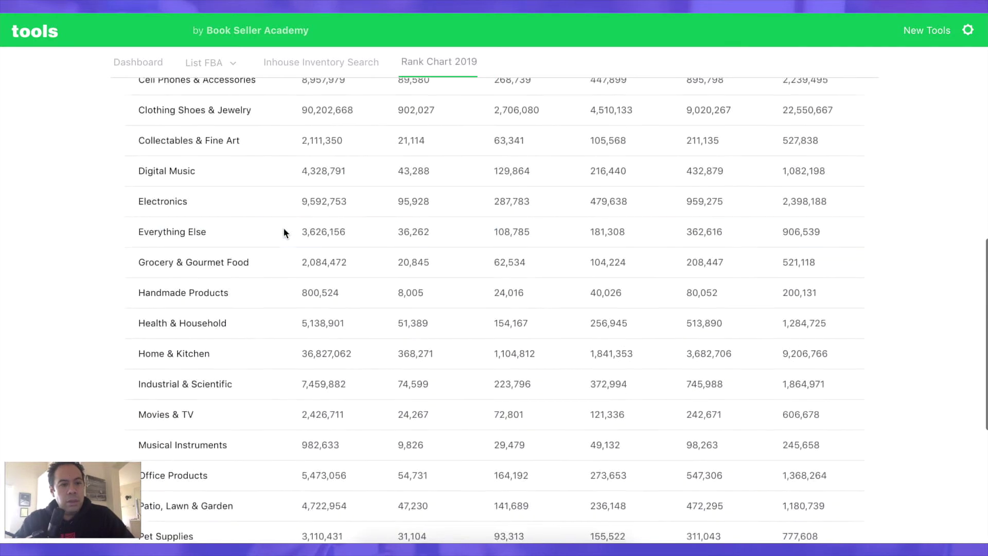
scroll(283, 233, "down", 7)
scroll(283, 232, "up", 7)
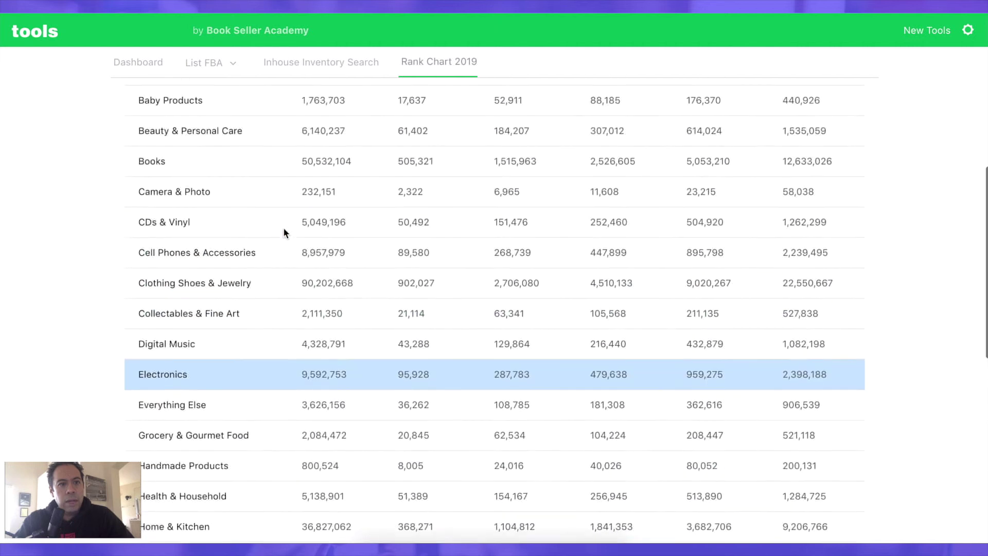
scroll(284, 231, "up", 3)
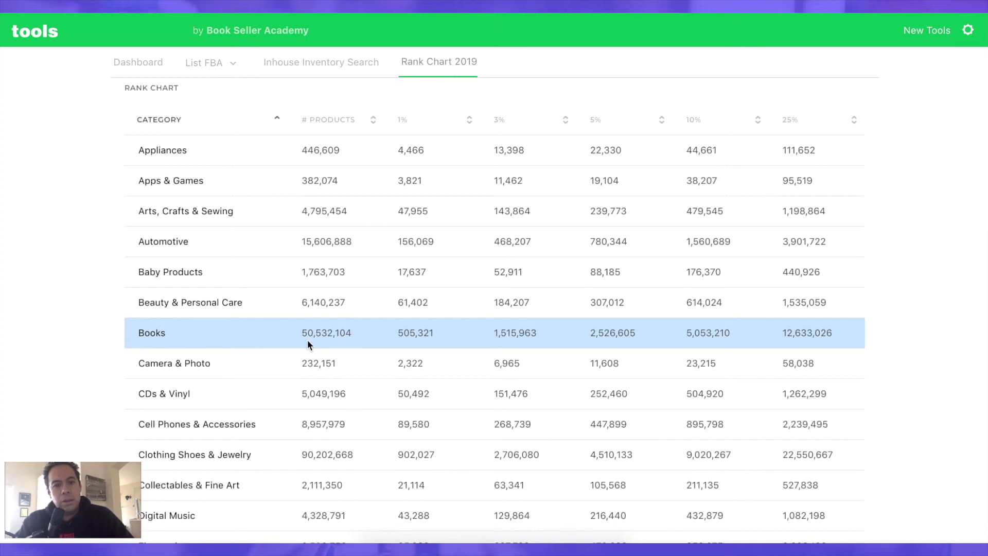
Return to the FBA product listing form
left_click(194, 62)
left_click(211, 93)
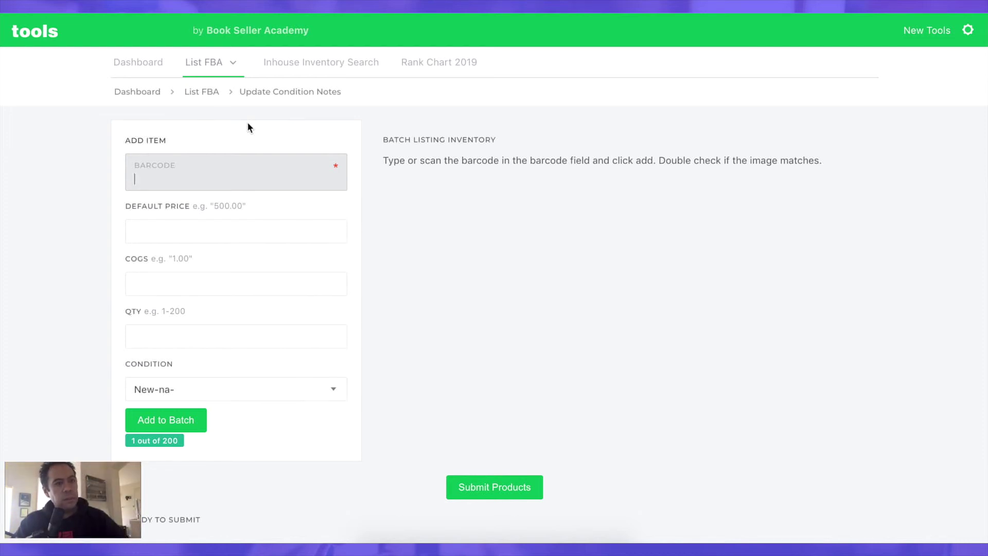
Set the item defaults to a price of 899, a COGS of 1.50 and a quantity of 1
left_click(237, 238)
type("899")
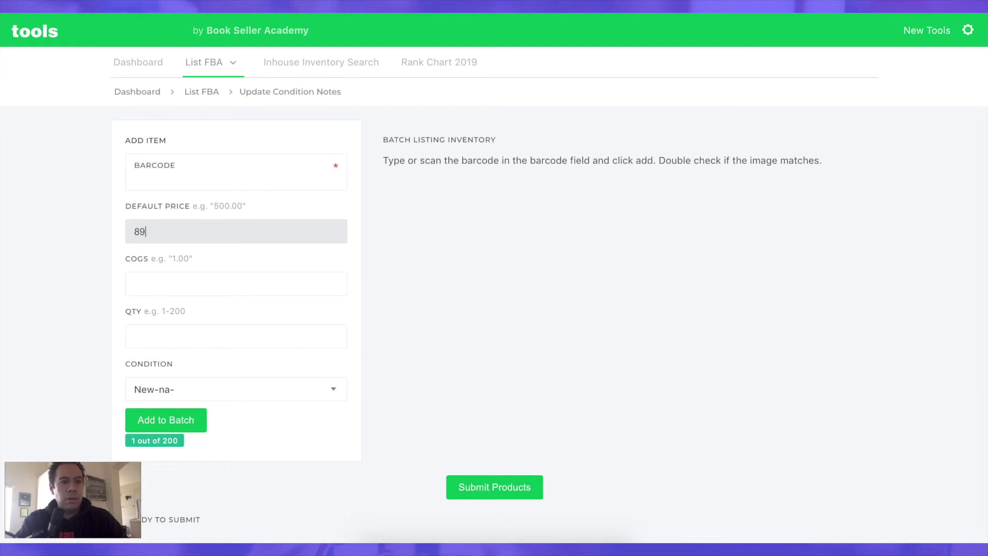
left_click(229, 285)
type("1.00")
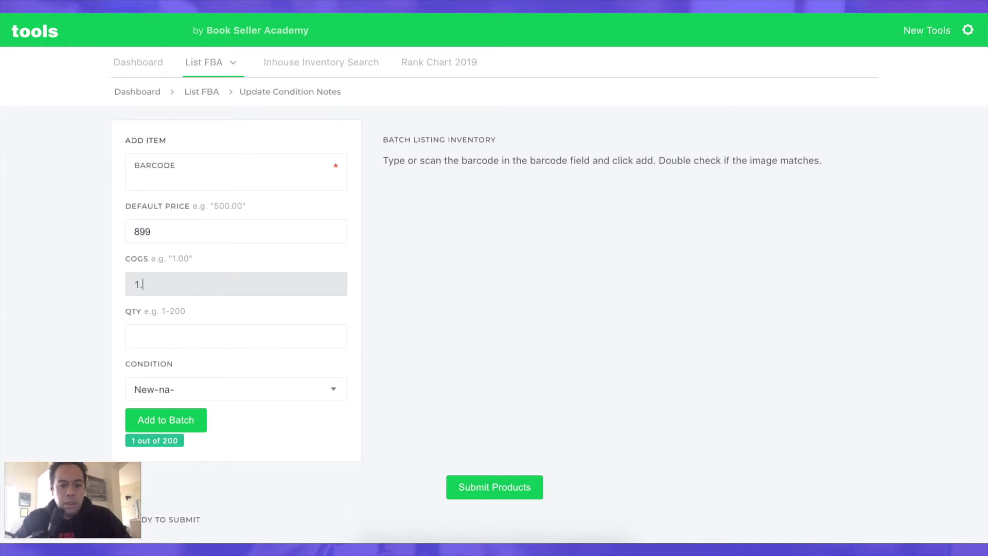
key("BackSpace")
key("BackSpace")
type("50")
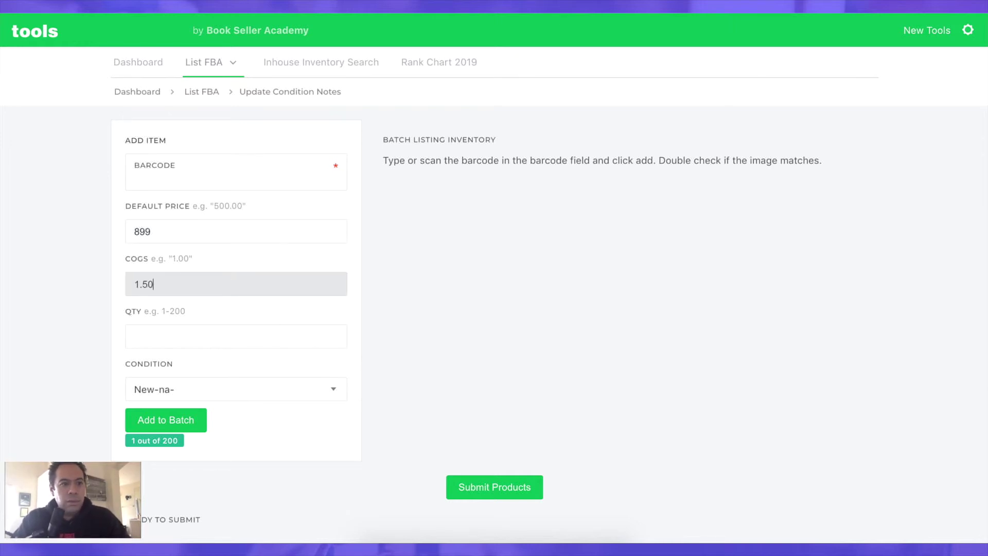
left_click(233, 336)
type("1")
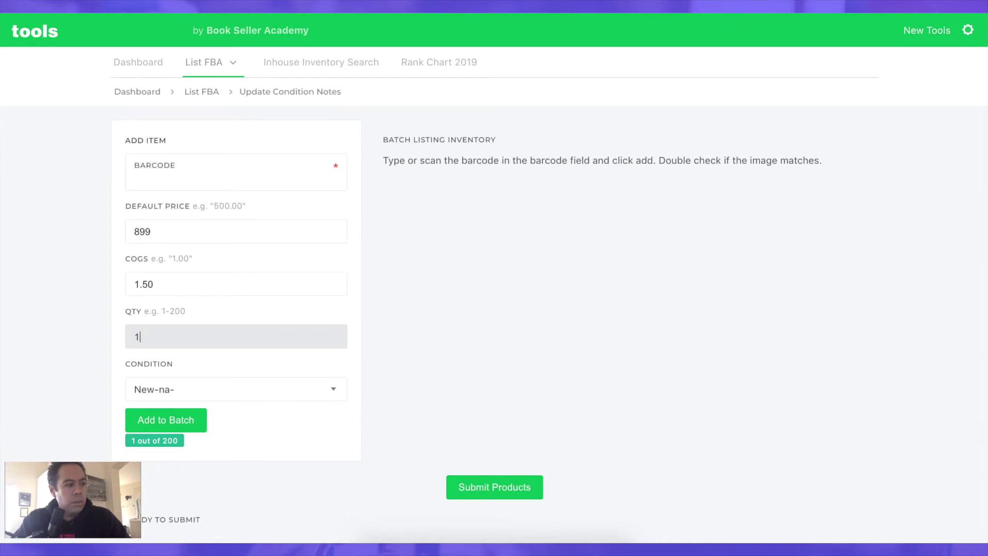
Choose the Good condition note that begins "Gently used. Tight binding" for the item
left_click(271, 395)
scroll(283, 338, "down", 5)
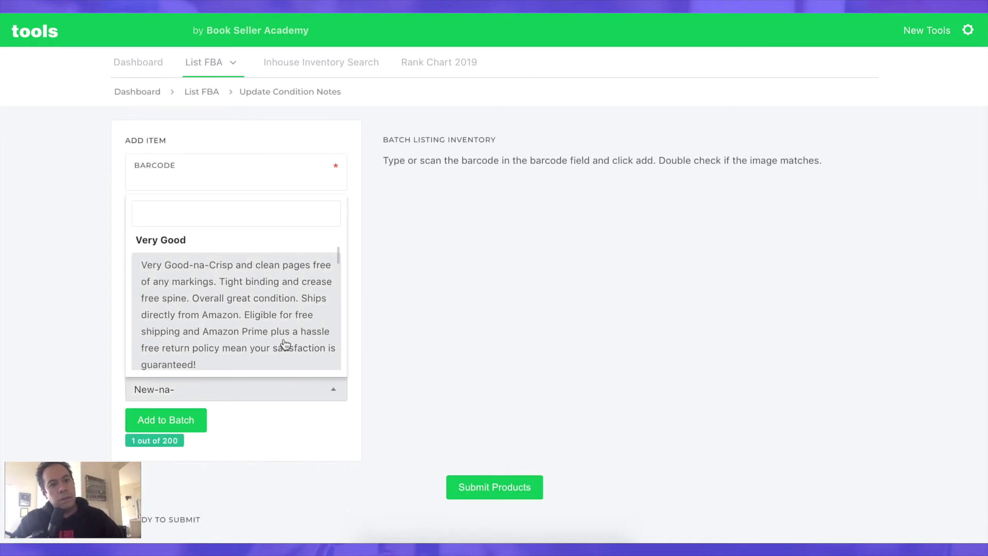
scroll(284, 345, "down", 2)
left_click(283, 342)
left_click(206, 177)
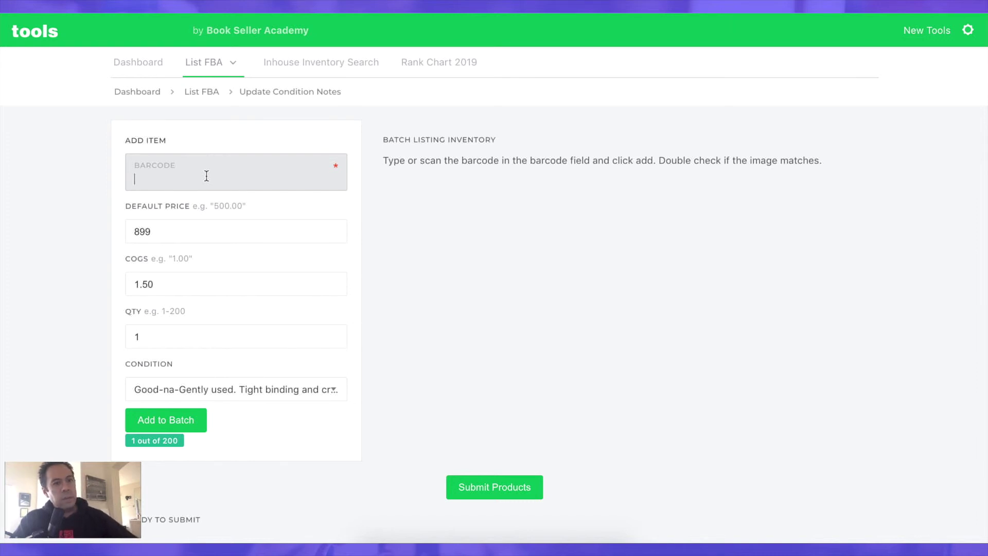
type("9781558504059")
key("Return")
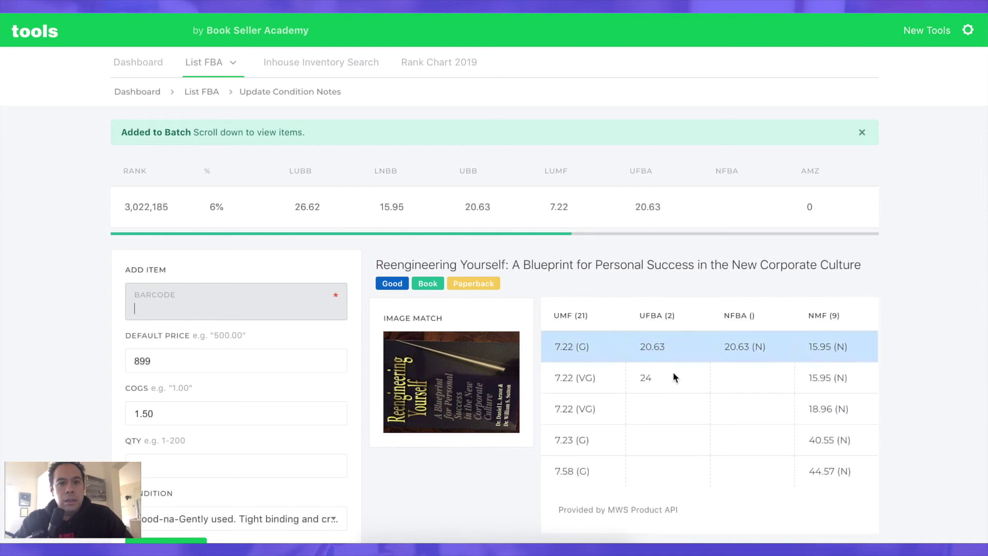
Examine the full table of competing used and new offers for Reengineering Yourself
scroll(678, 414, "down", 10)
scroll(677, 415, "up", 10)
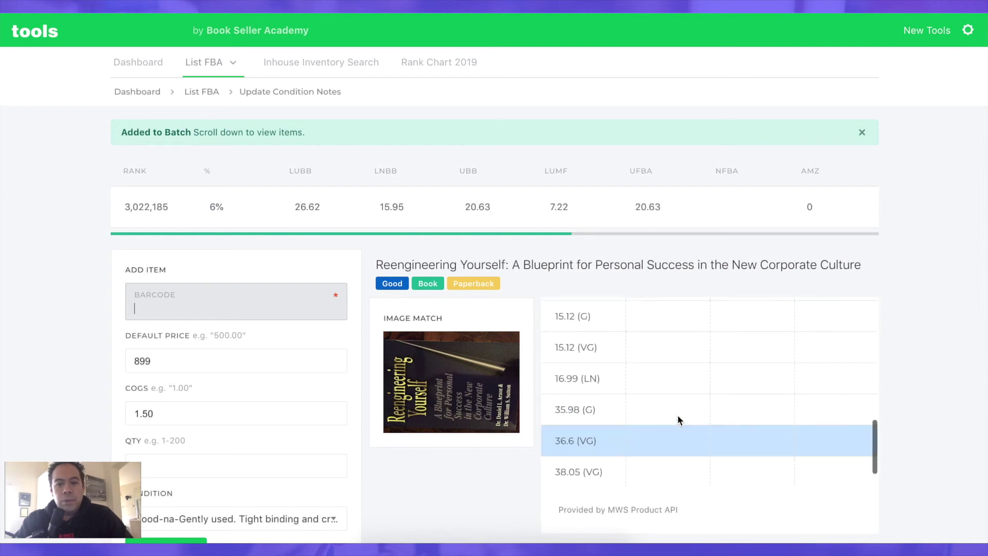
scroll(498, 310, "down", 1)
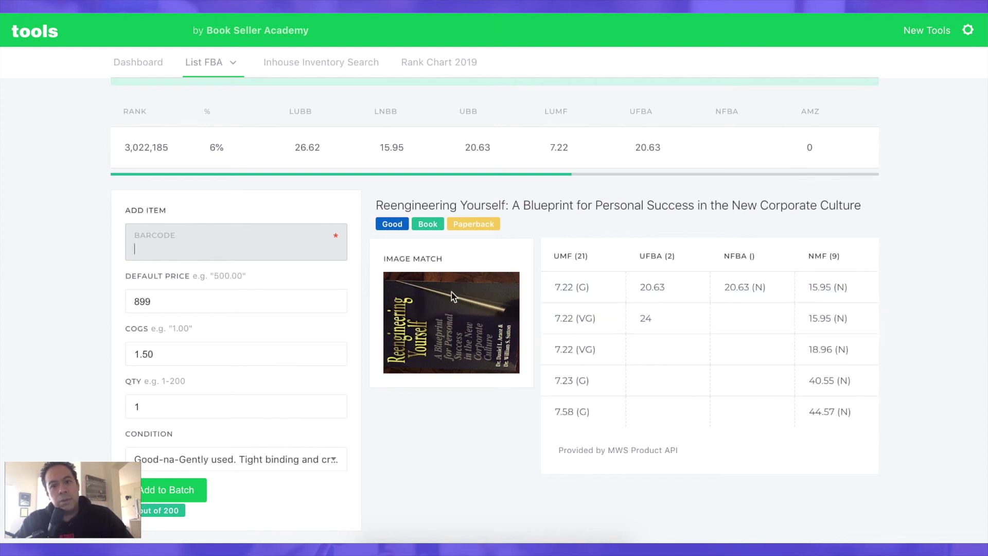
Review the ready-to-submit batch entries, comparing titles, SKUs and condition notes with the newly added book's image, rank and pricing data
scroll(451, 292, "down", 8)
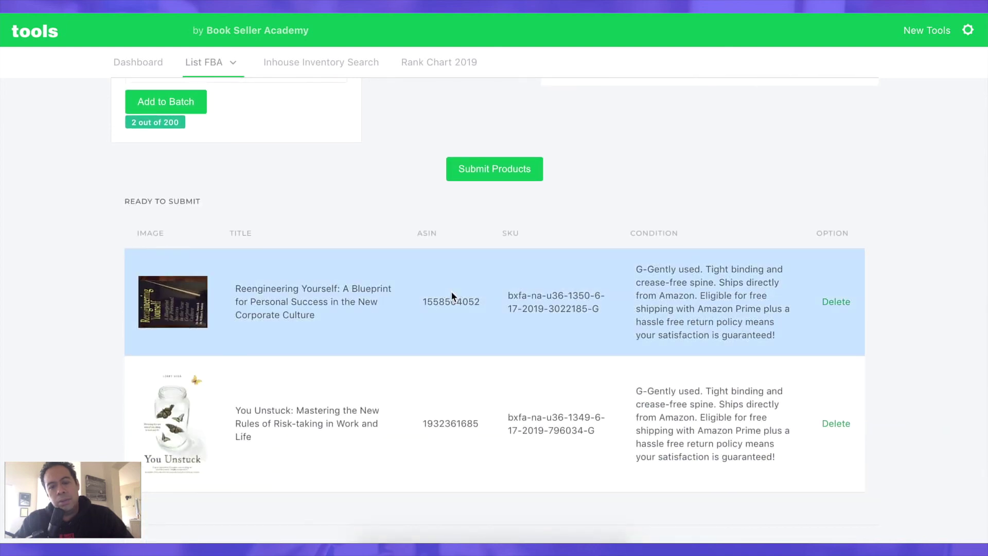
scroll(451, 291, "up", 7)
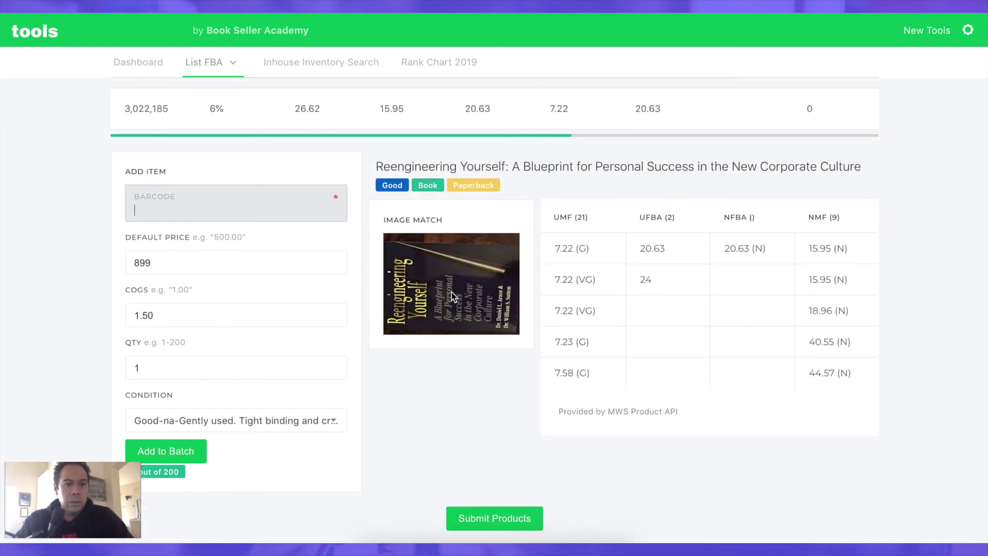
scroll(450, 293, "down", 6)
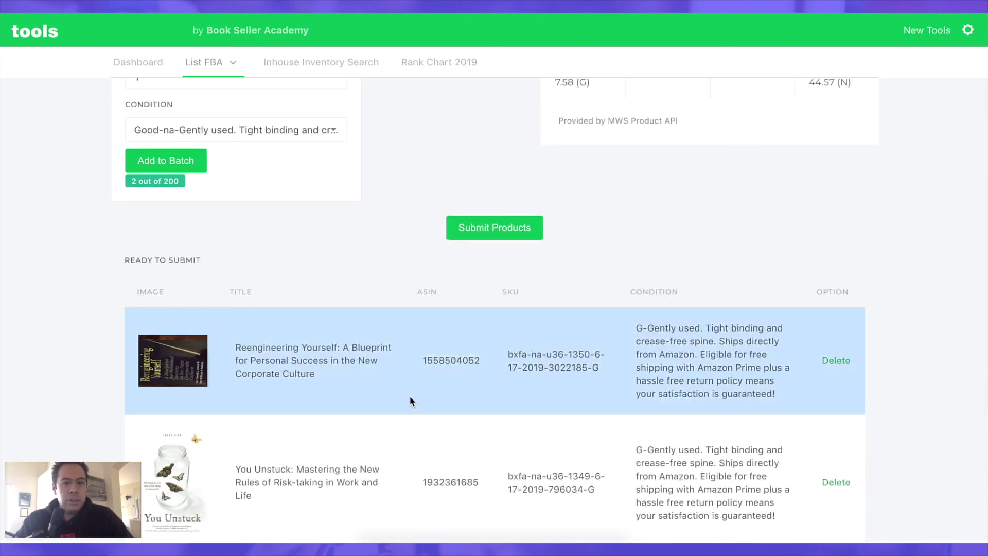
scroll(416, 390, "up", 5)
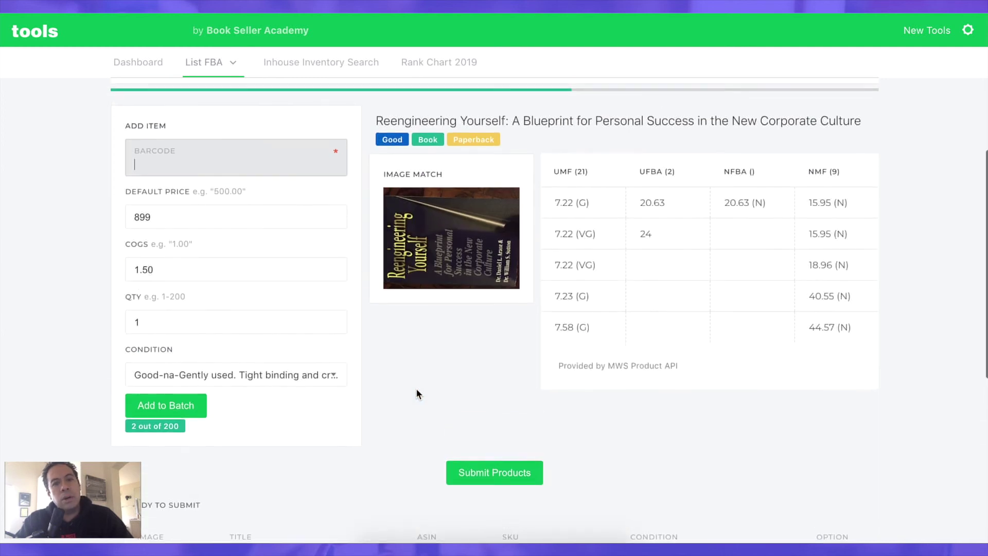
scroll(416, 390, "up", 2)
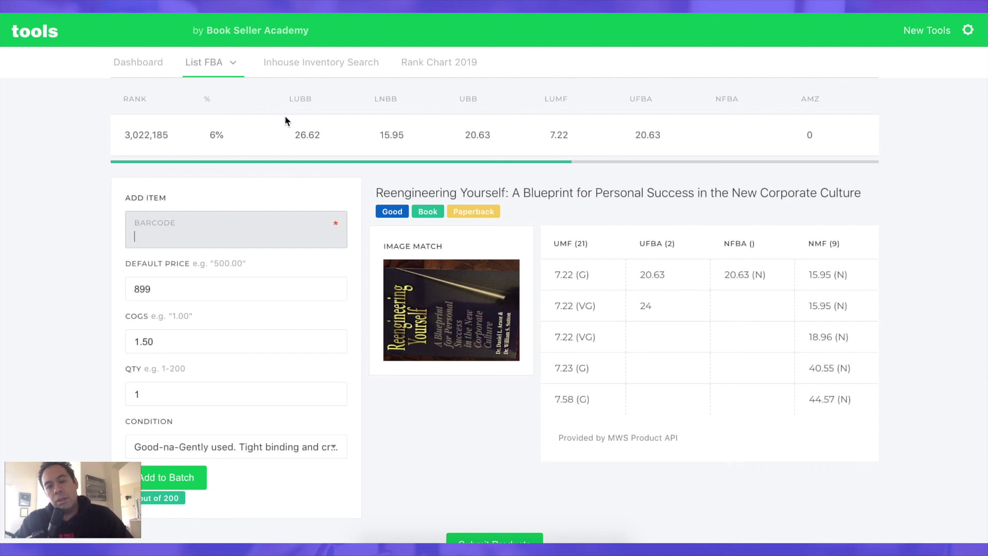
scroll(471, 272, "down", 8)
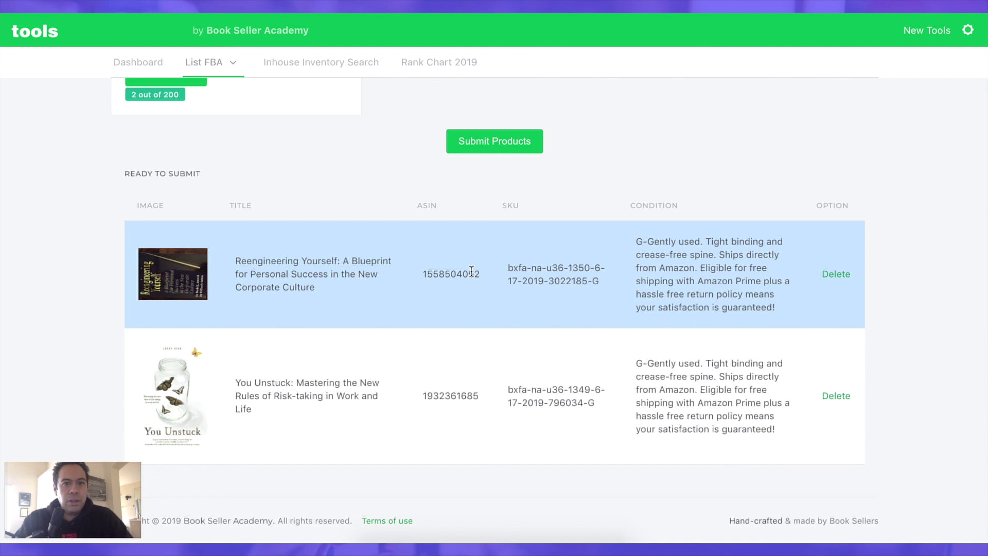
scroll(471, 272, "up", 9)
scroll(471, 272, "down", 2)
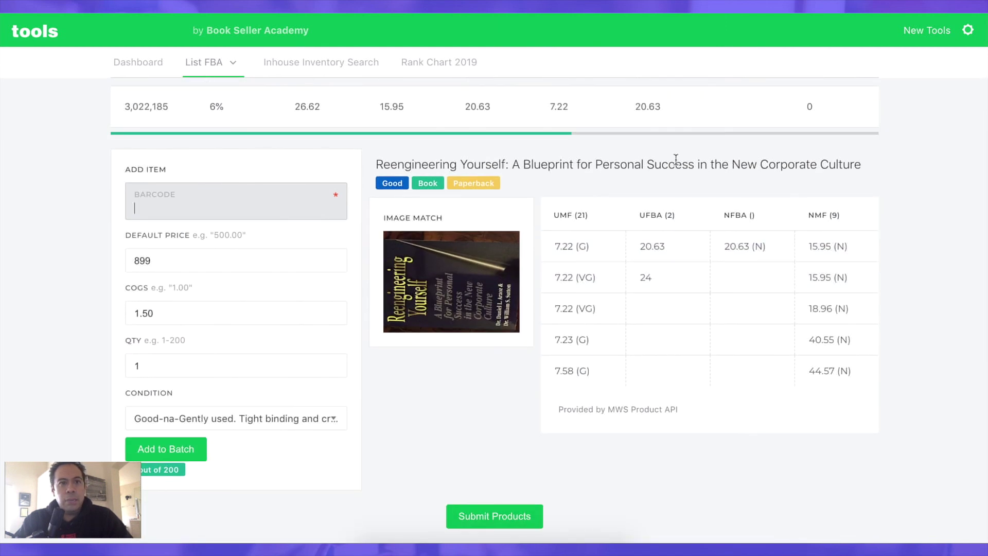
scroll(675, 159, "up", 1)
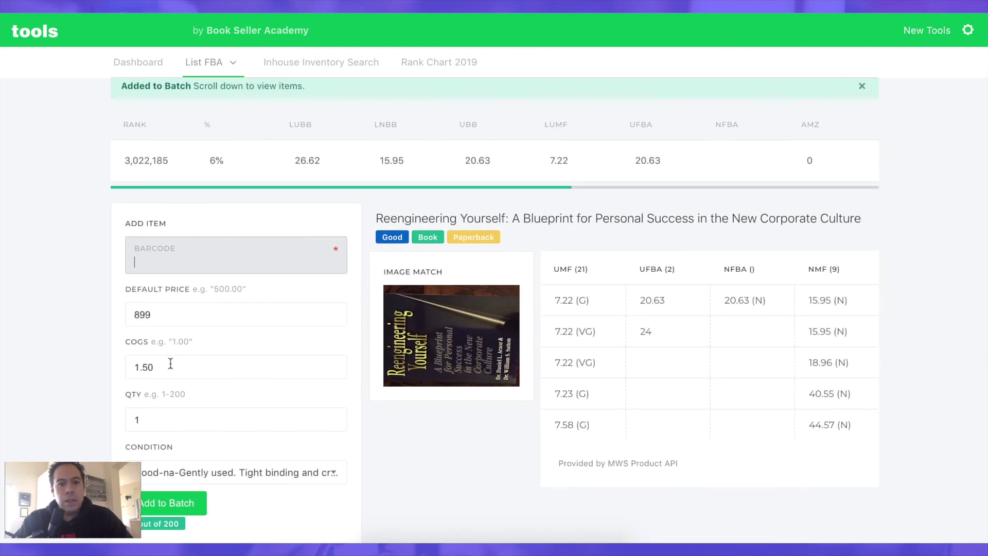
scroll(170, 363, "down", 2)
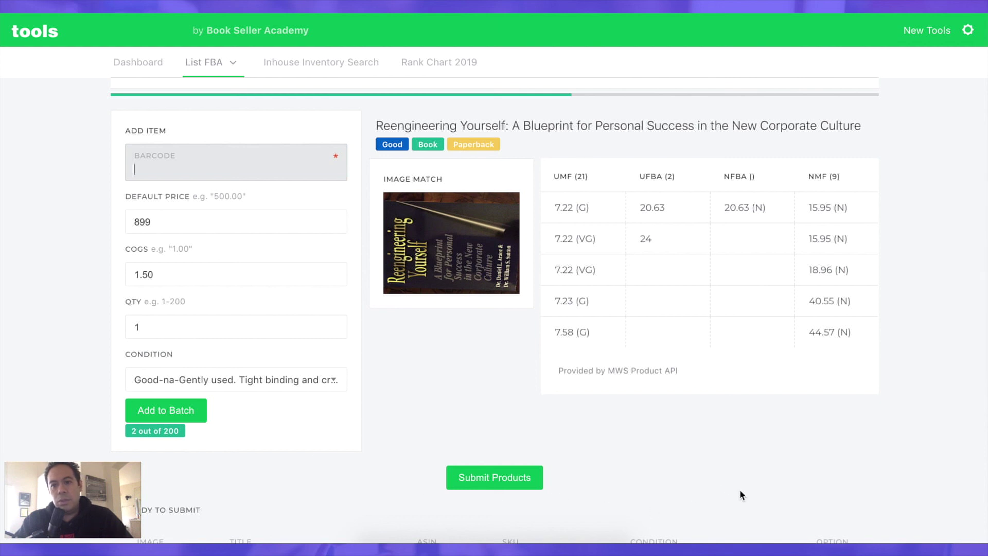
scroll(741, 491, "up", 3)
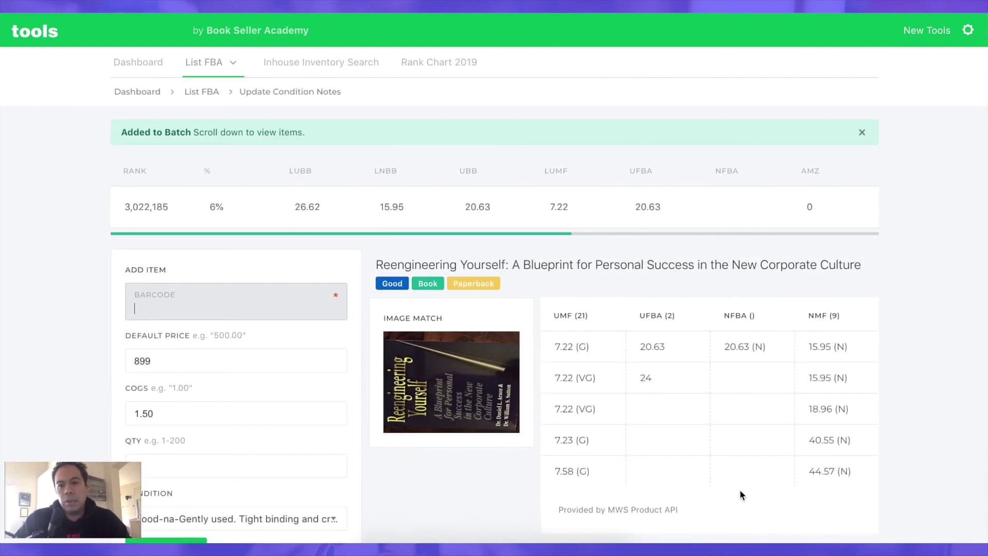